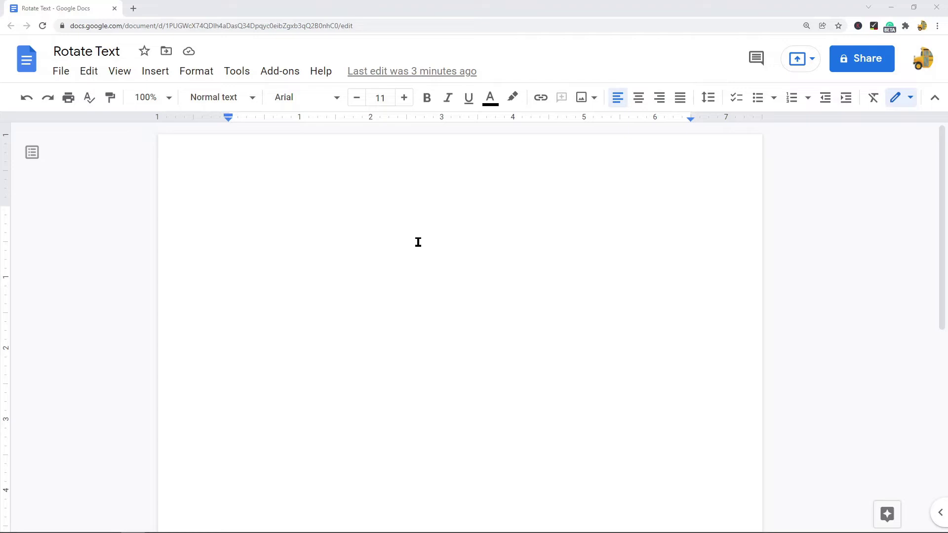
Place the caret on the page and start a new blank drawing via Insert > Drawing > New.
click(291, 232)
key(ctrl+a)
click(293, 223)
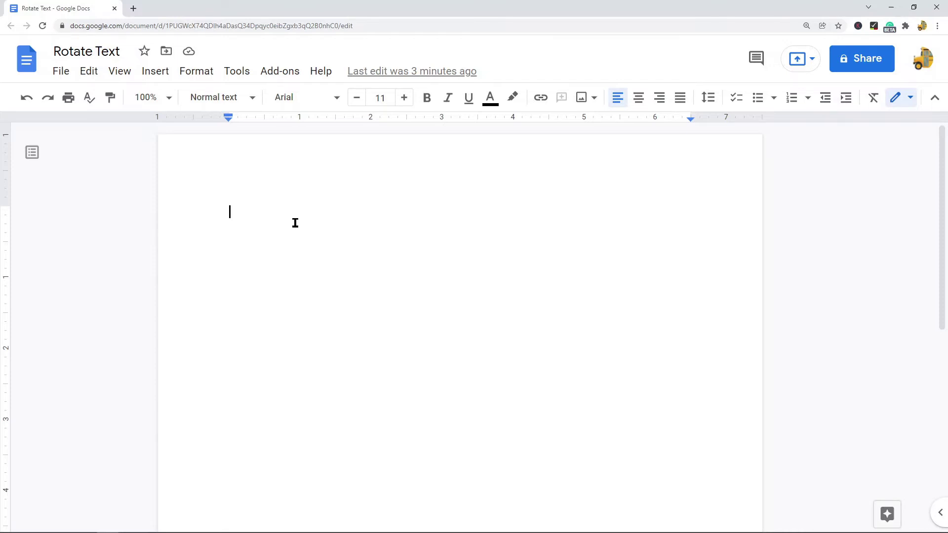
click(155, 73)
mouse_move(197, 148)
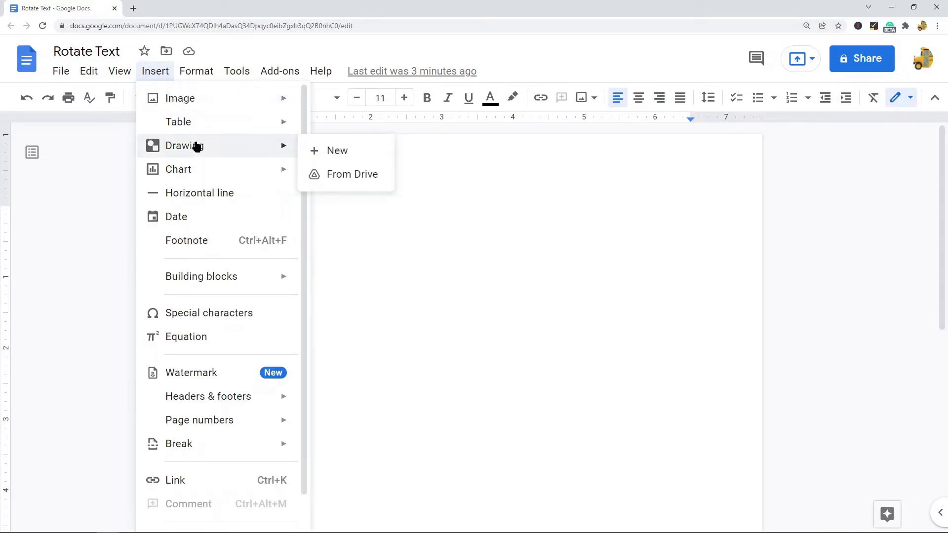
click(330, 153)
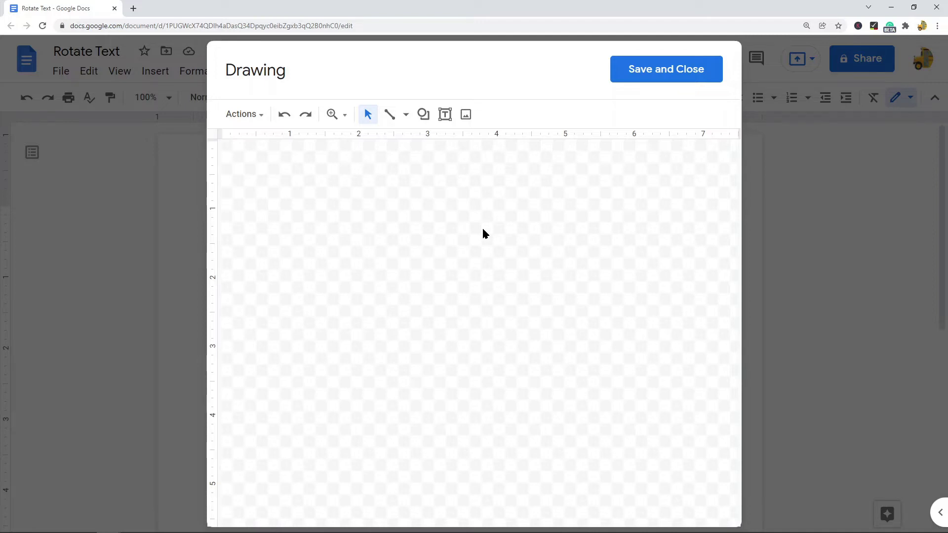
Draw a text box near the canvas top-left and type 'Type my text here' into it.
click(445, 115)
mouse_move(271, 183)
mouse_down()
mouse_move(324, 210)
mouse_move(469, 232)
mouse_move(362, 208)
mouse_move(584, 272)
mouse_move(395, 218)
mouse_move(383, 205)
mouse_move(398, 224)
mouse_move(396, 213)
mouse_up()
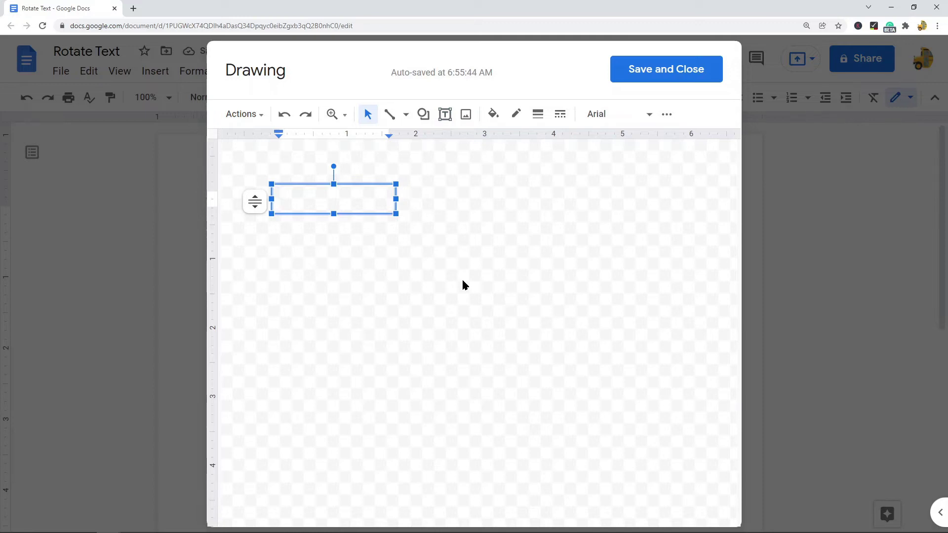
text(Type m)
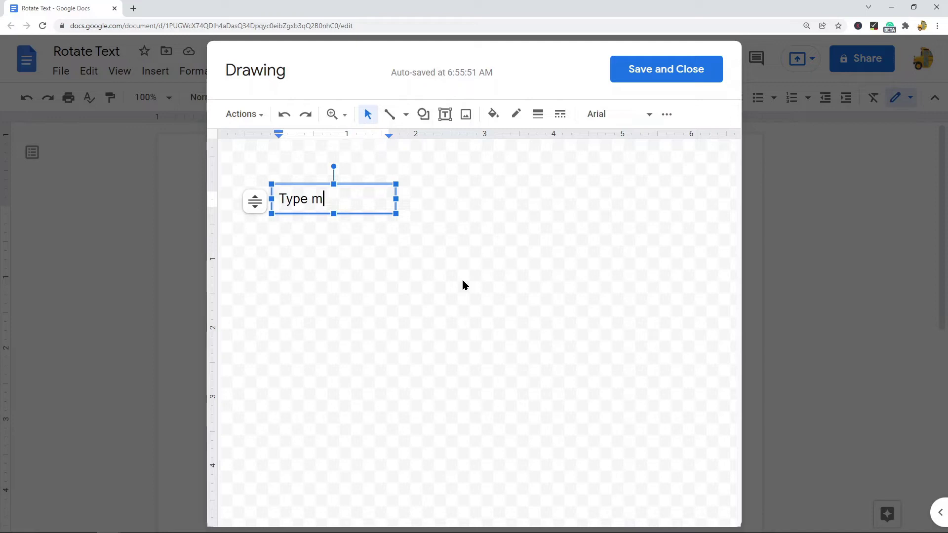
text(y text here)
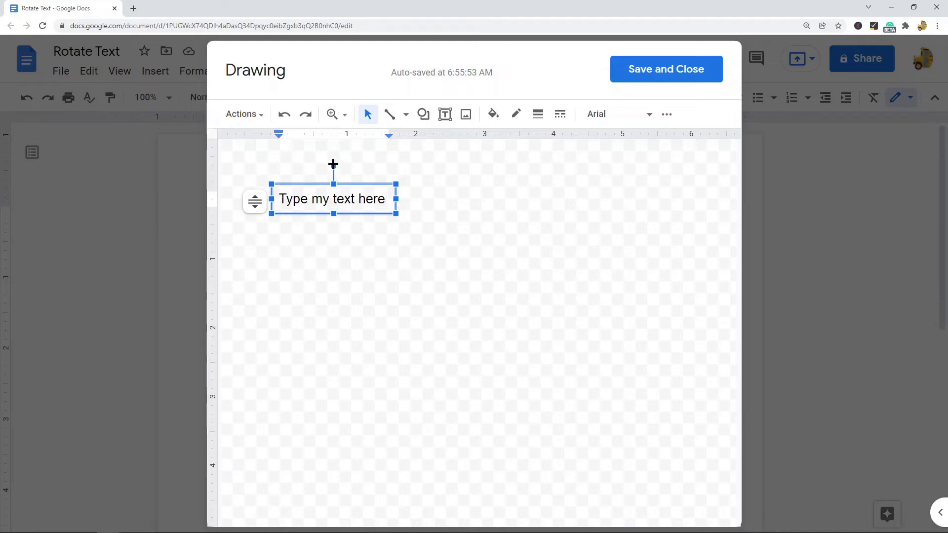
Rotate the text box 90° to read vertically, move it lower, and save it into the document.
drag(334, 164, 374, 199)
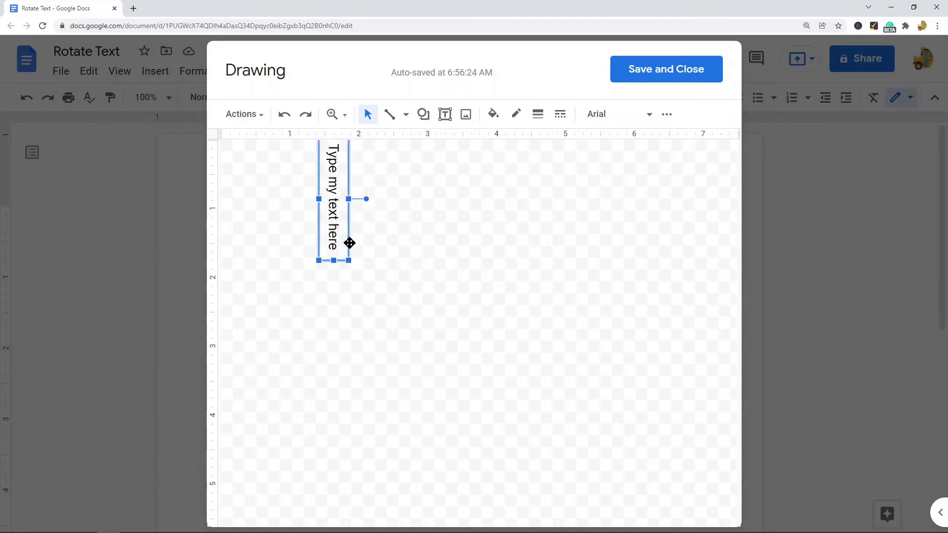
drag(349, 241, 353, 292)
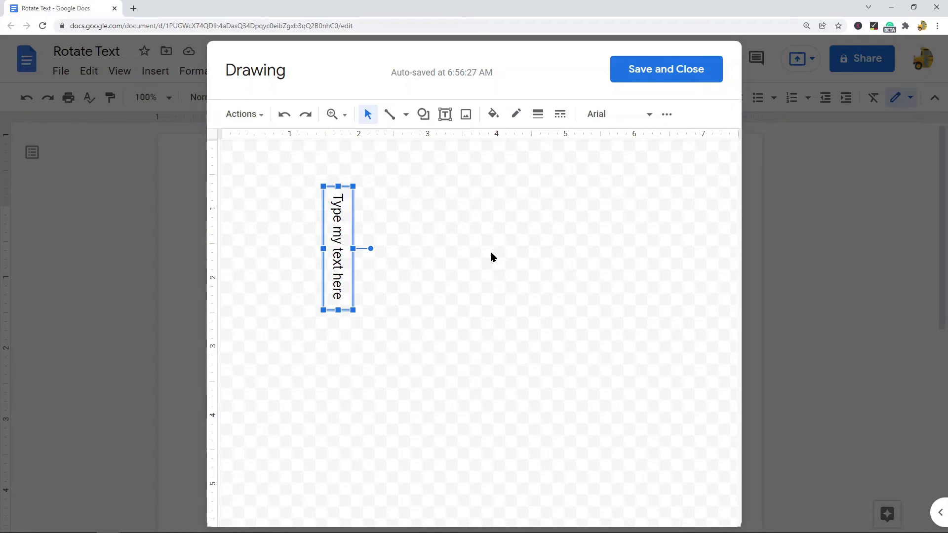
click(438, 223)
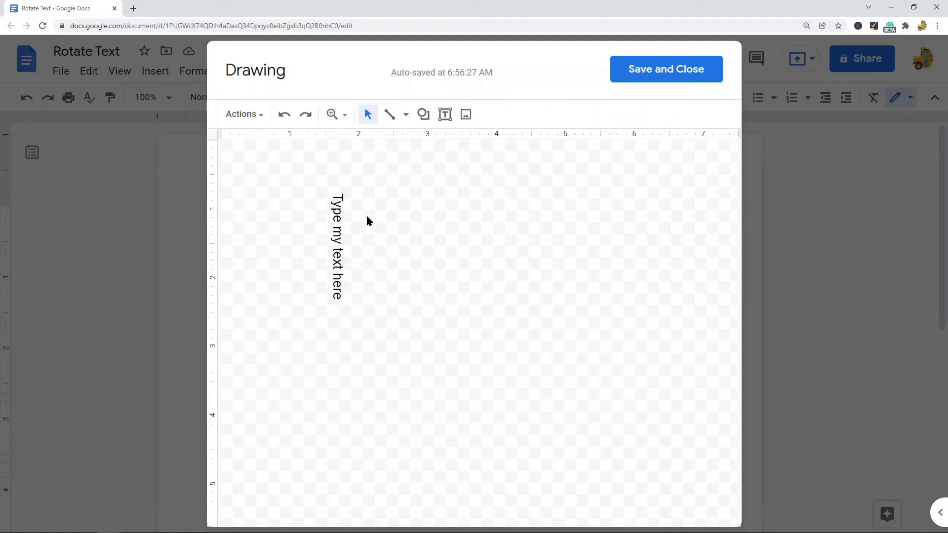
click(339, 226)
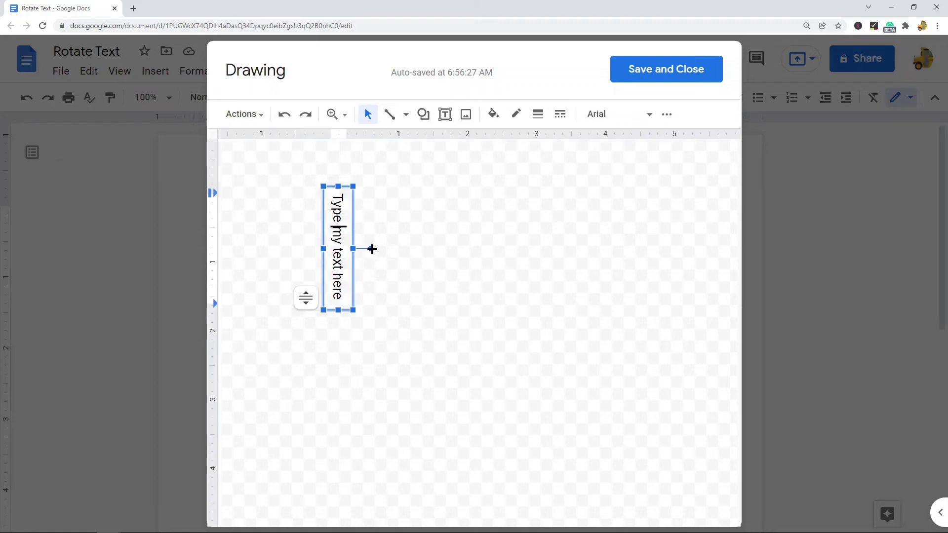
click(684, 72)
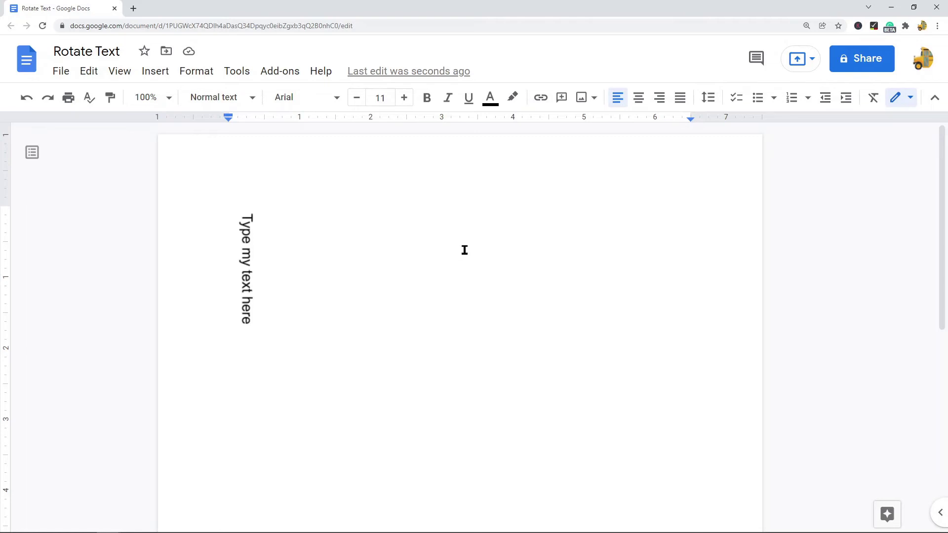
Select the rotated 'Type my text here' drawing on the page and delete it.
click(236, 292)
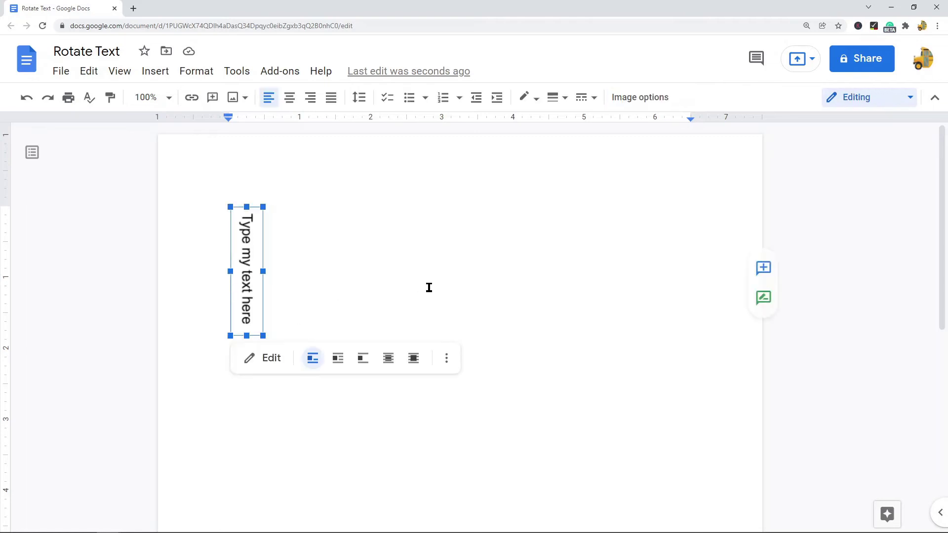
key(Delete)
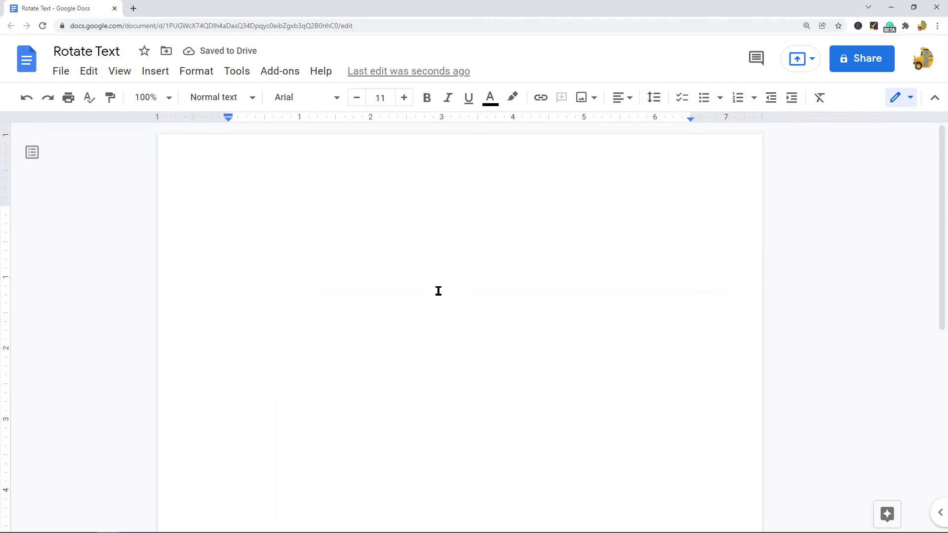
Start another new blank drawing from Insert > Drawing > New.
click(156, 74)
mouse_move(179, 149)
click(349, 155)
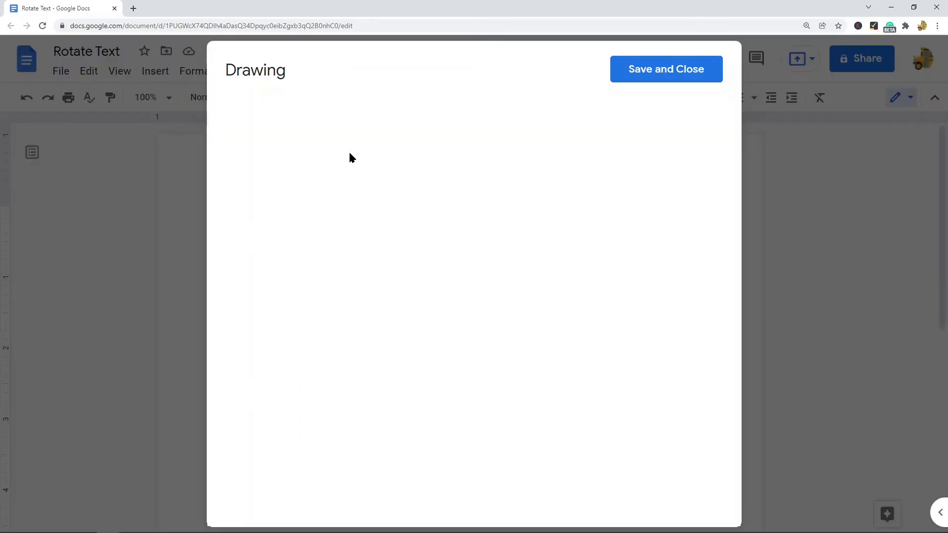
Draw a text box near the canvas top-left and type 'Vertical Text' into it.
click(453, 119)
drag(273, 209, 444, 248)
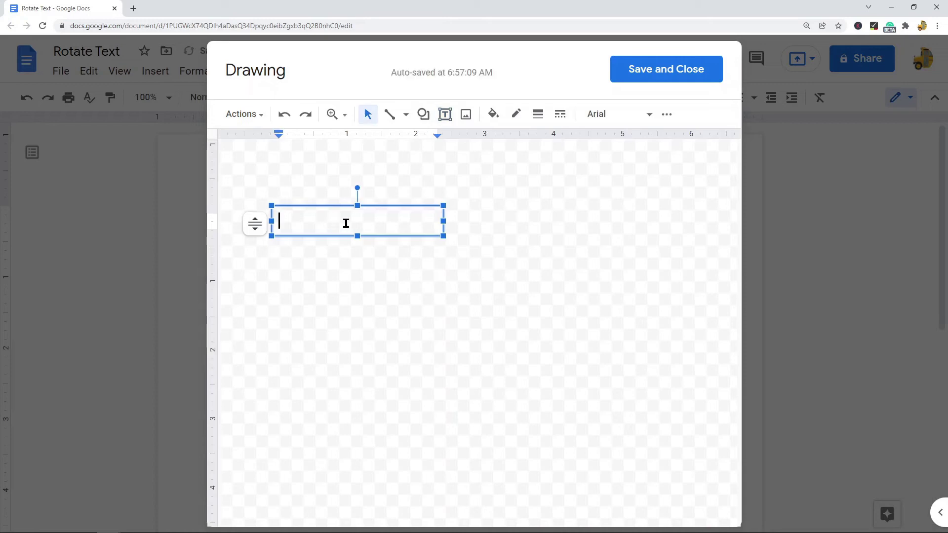
text(Vertical)
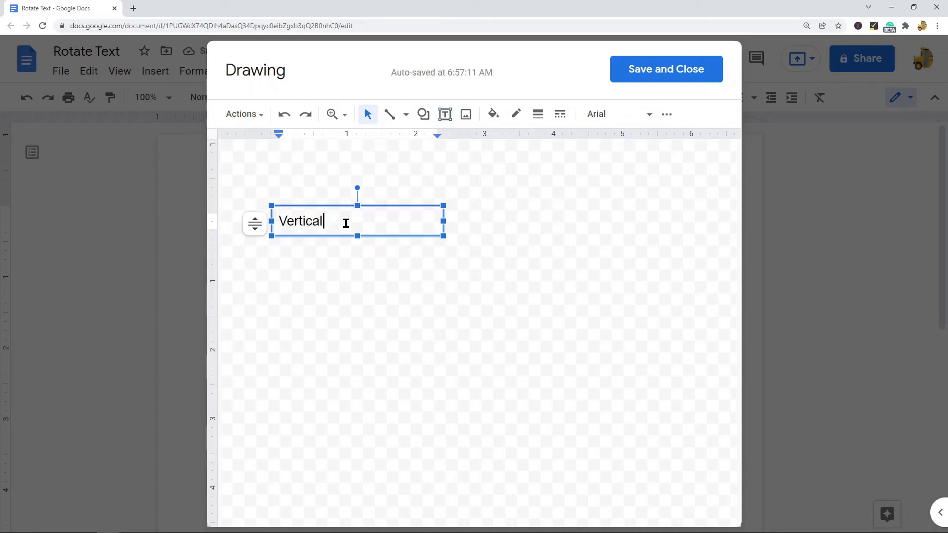
text( Text)
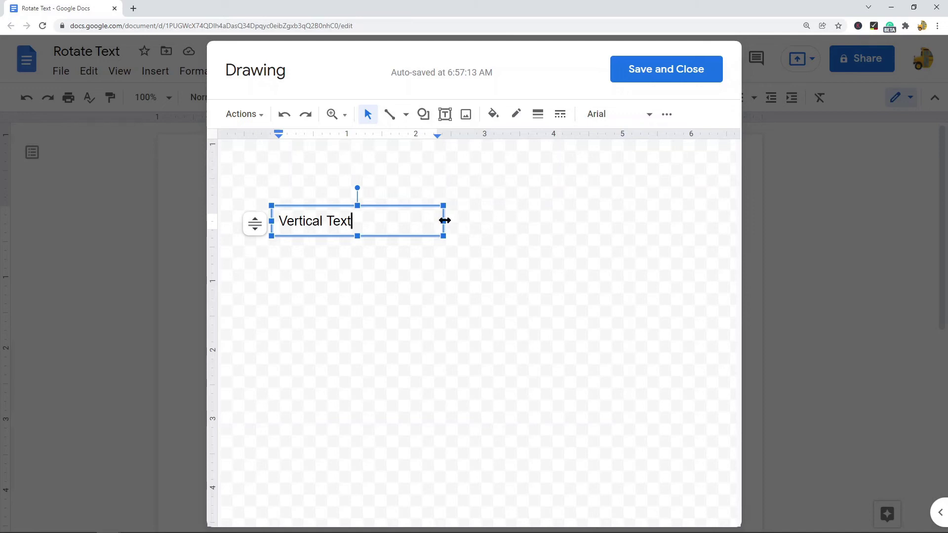
Narrow the text box to one letter wide so the letters stack one per line.
drag(445, 220, 273, 236)
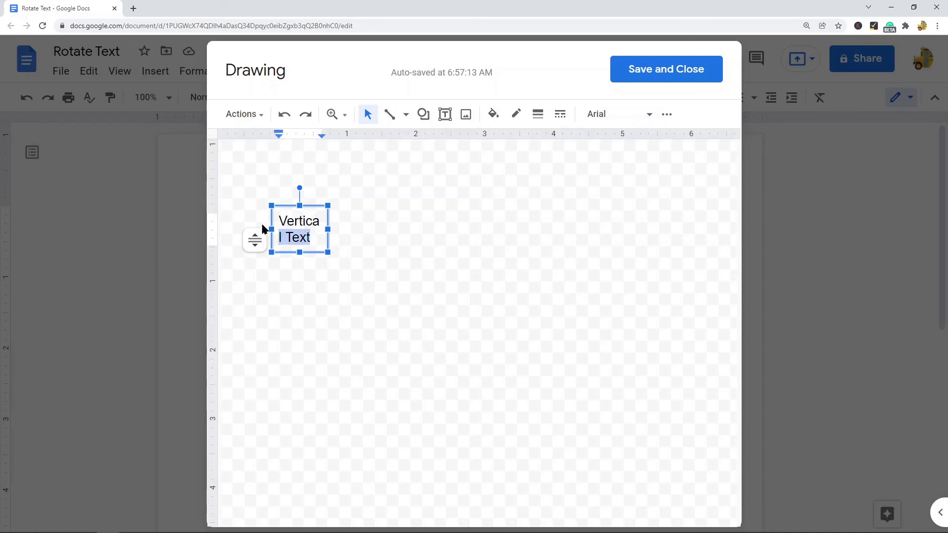
click(323, 228)
drag(322, 229, 317, 229)
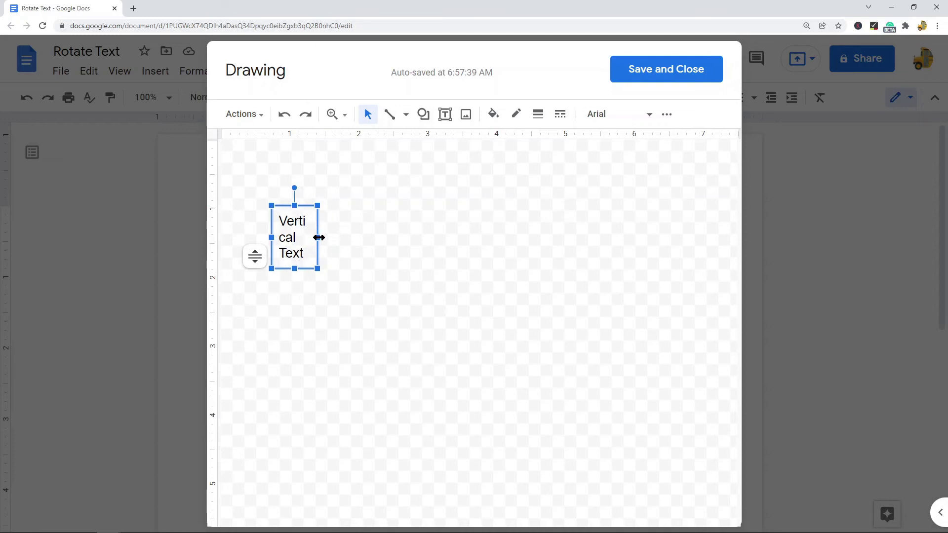
drag(318, 238, 290, 238)
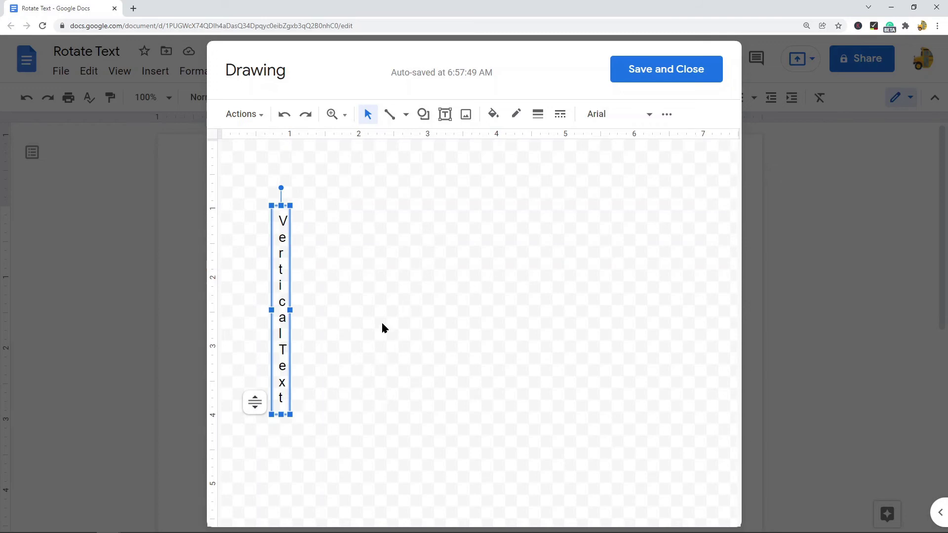
Insert a blank line between 'Vertical' and 'Text' in the stacked letters.
click(281, 332)
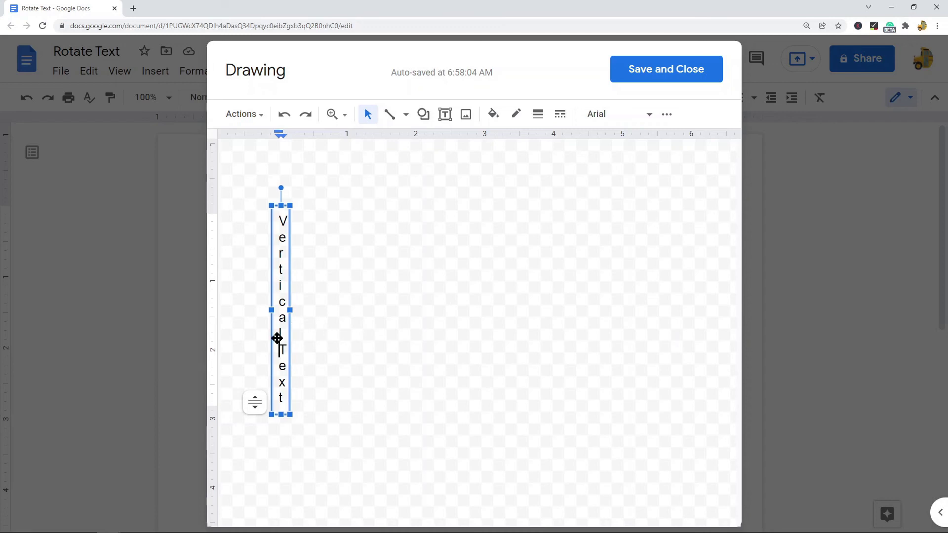
key(Return)
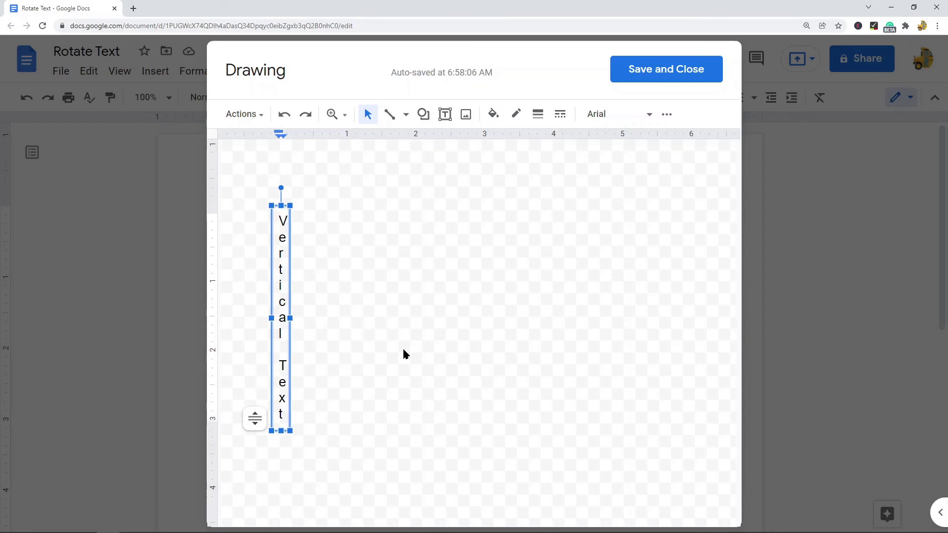
click(269, 345)
click(279, 349)
click(468, 268)
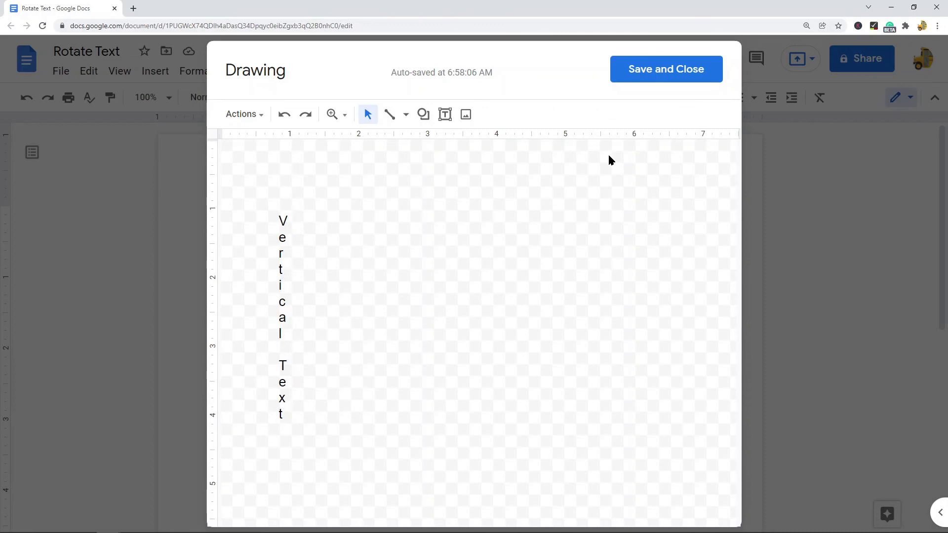
Save and close the drawing so the stacked 'Vertical Text' appears on the page.
click(663, 72)
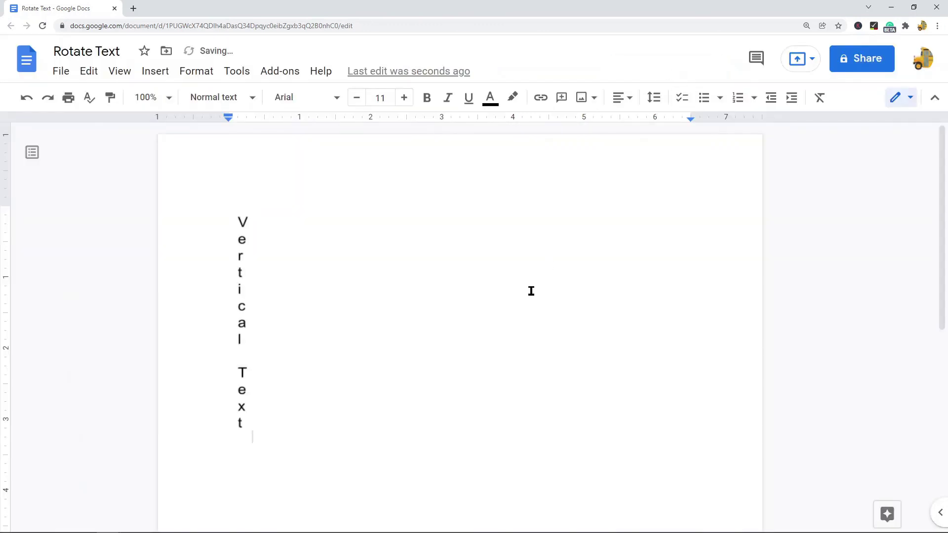